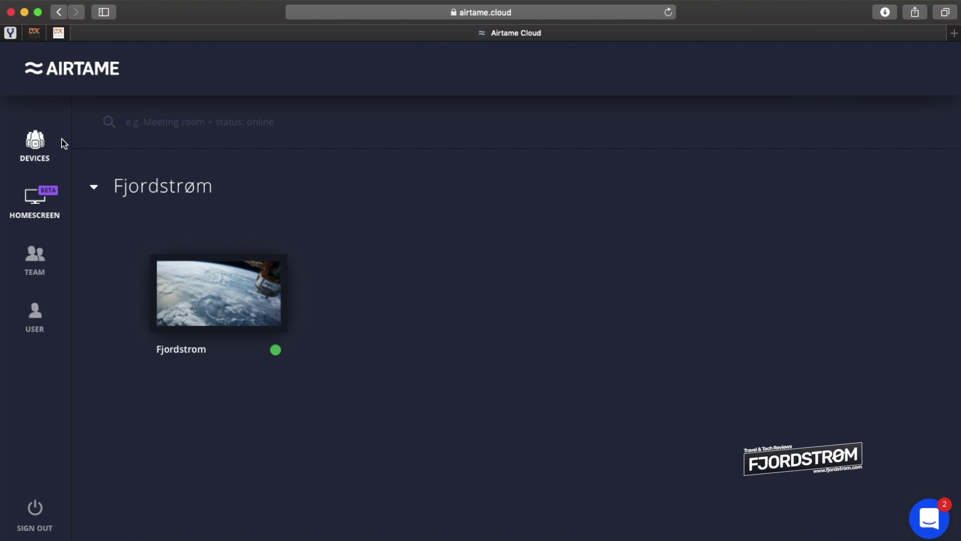
Show the devices as a detailed list and select the Fjordstrom device row.
click(40, 149)
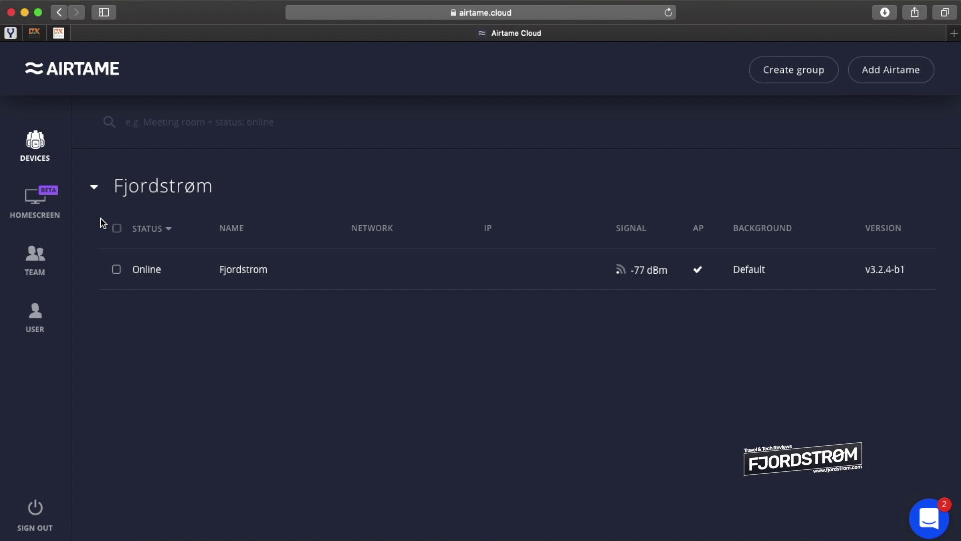
click(116, 268)
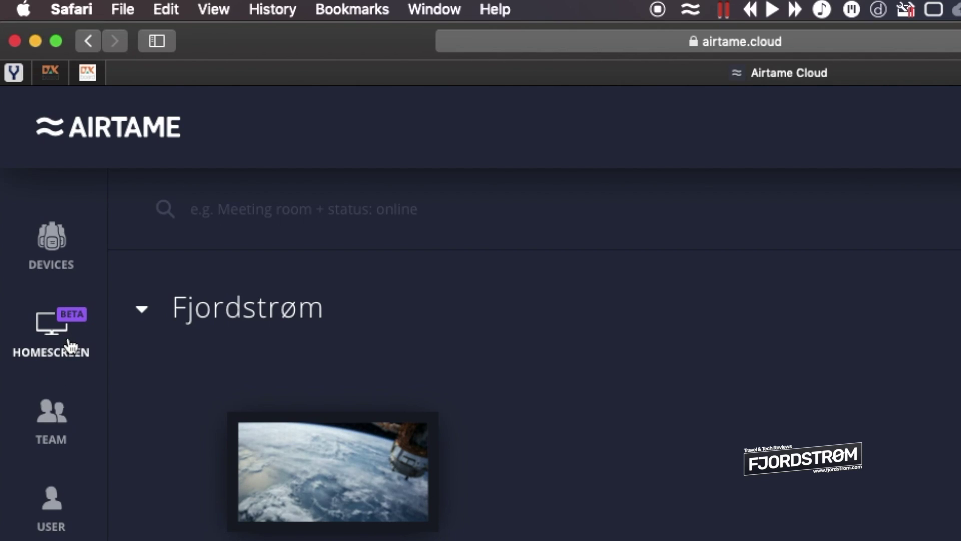
Select the Fjordstrom device on the Homescreen overview and open its homescreen settings.
mouse_move(343, 455)
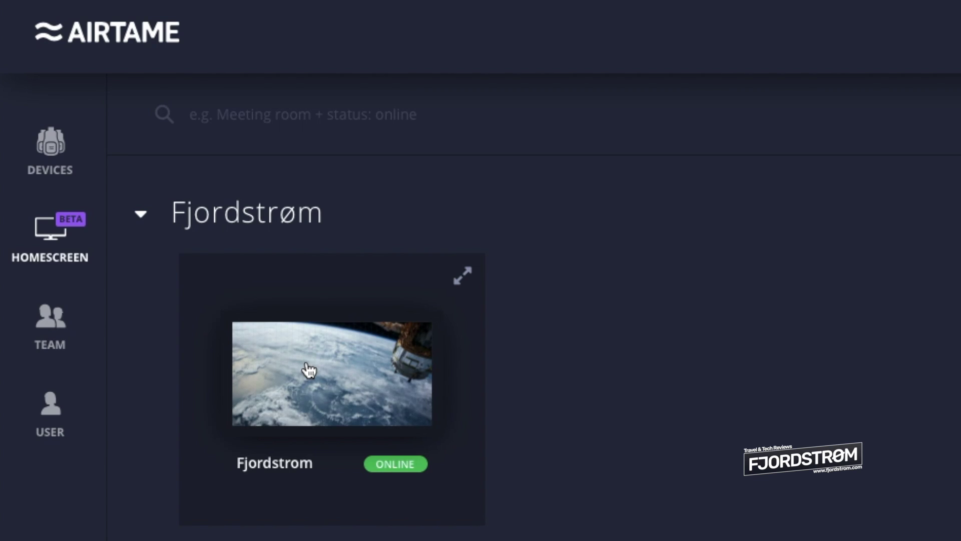
click(343, 385)
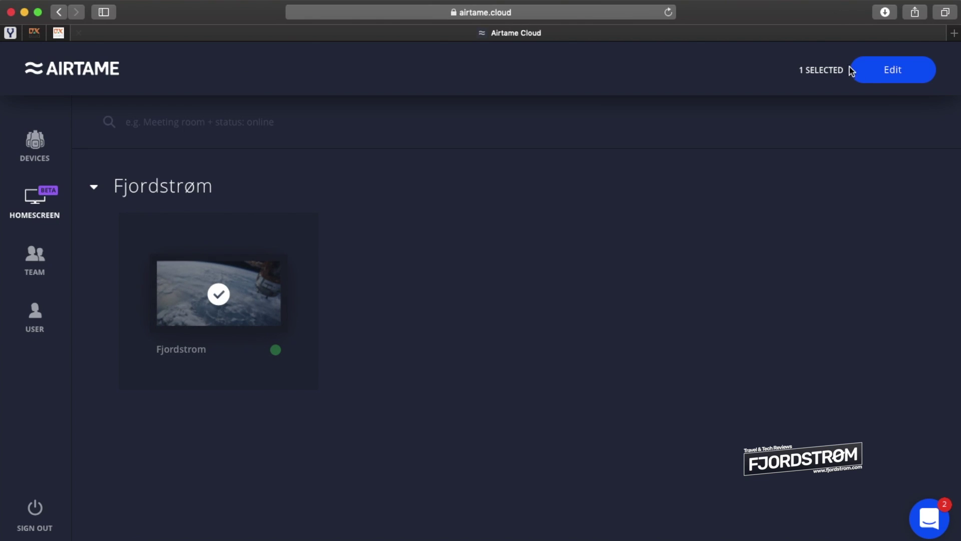
click(876, 71)
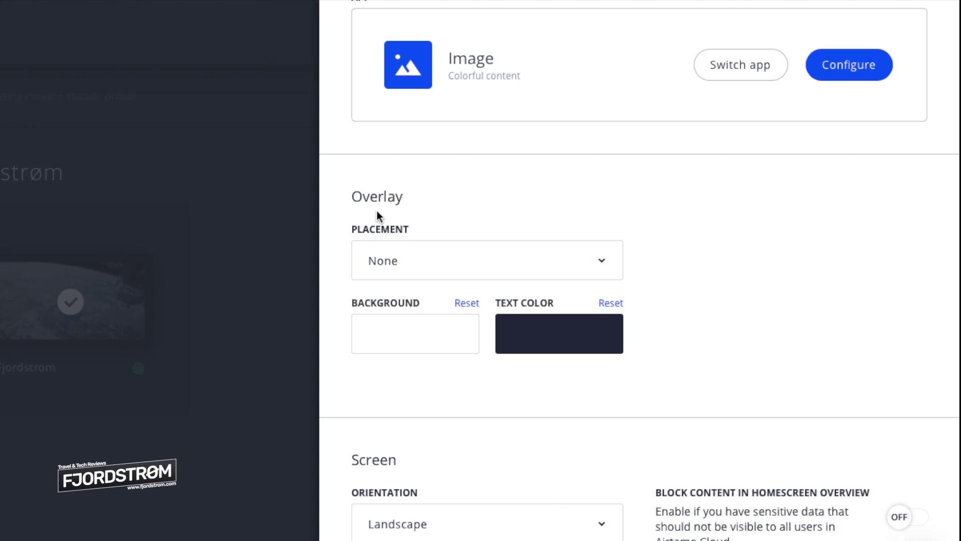
Keep overlay placement at None, check the background colour chooser, and view the orientation options.
click(390, 260)
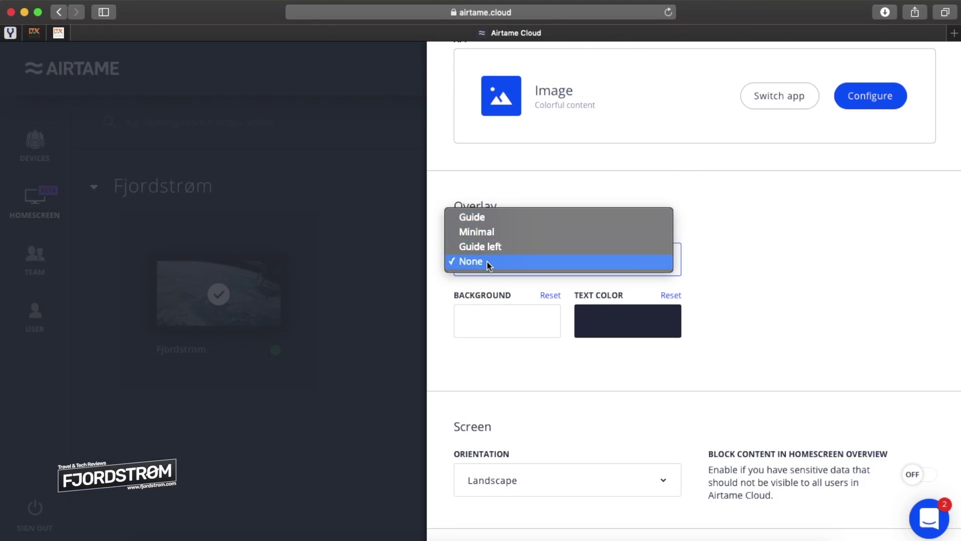
click(488, 265)
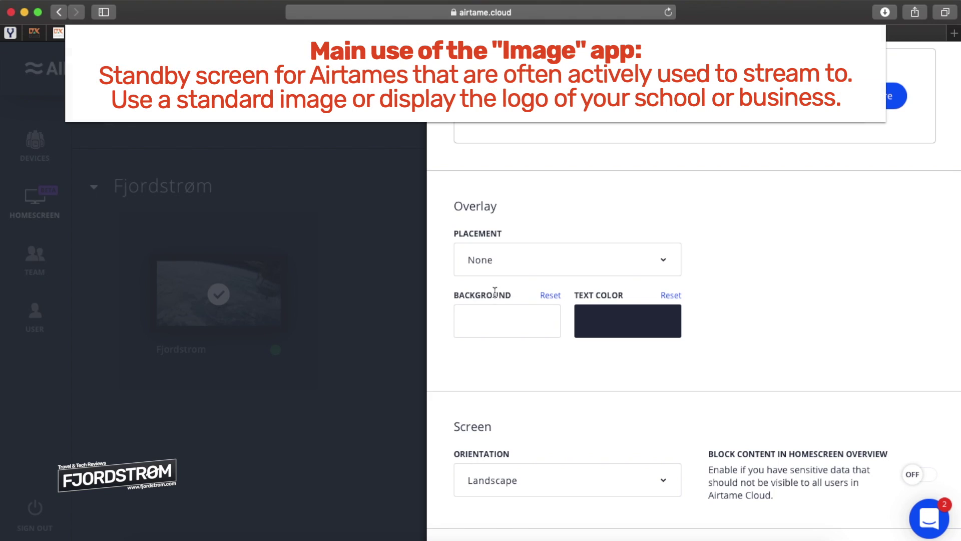
click(505, 335)
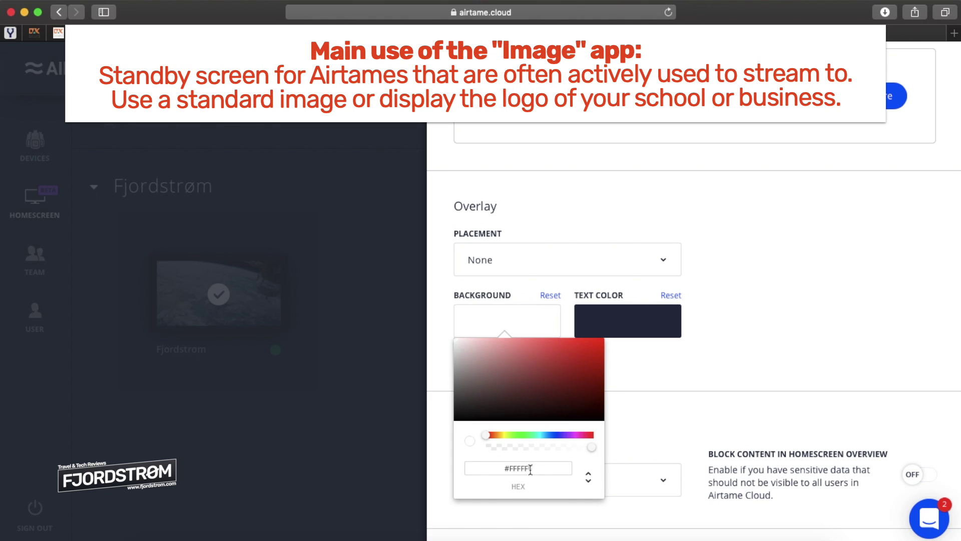
click(494, 447)
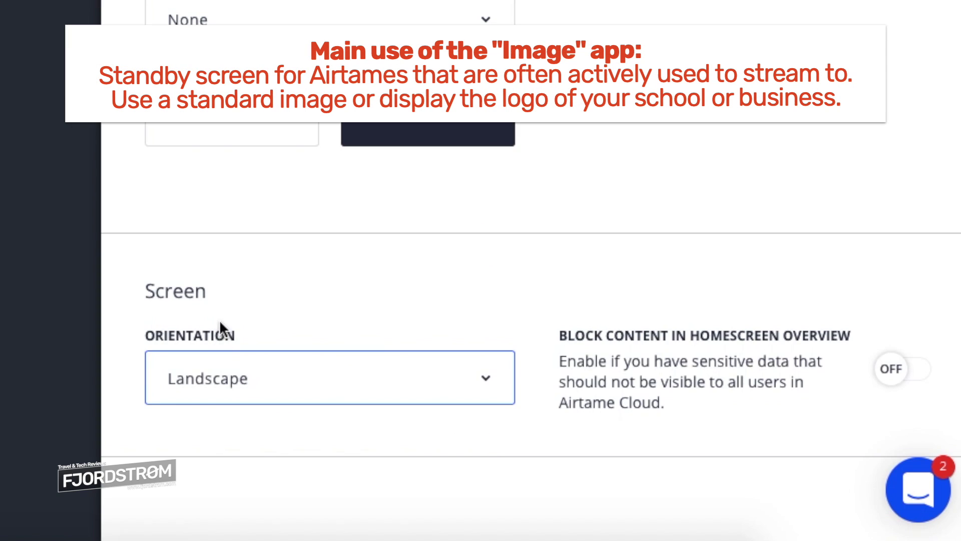
click(172, 389)
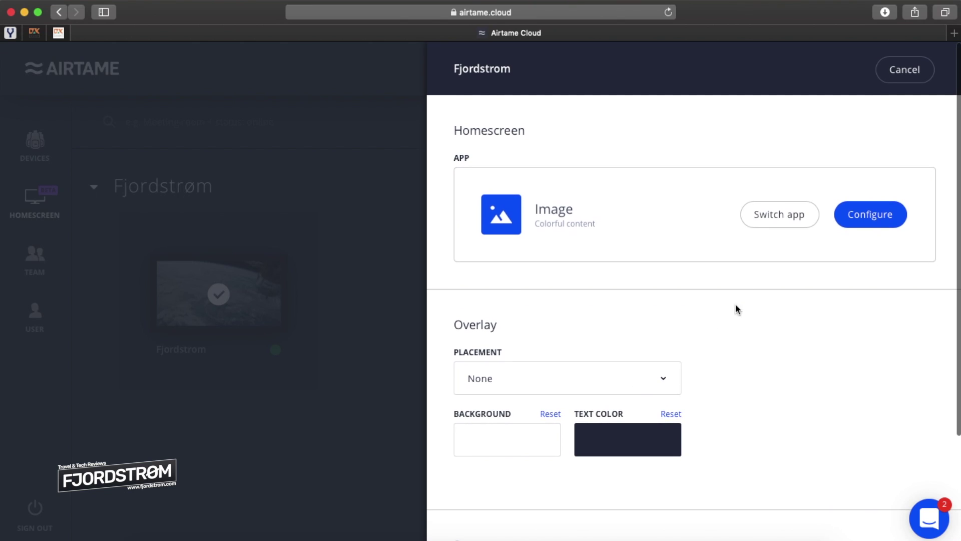
Switch to choosing a different homescreen app, browse the apps grid and pick Trello.
click(773, 215)
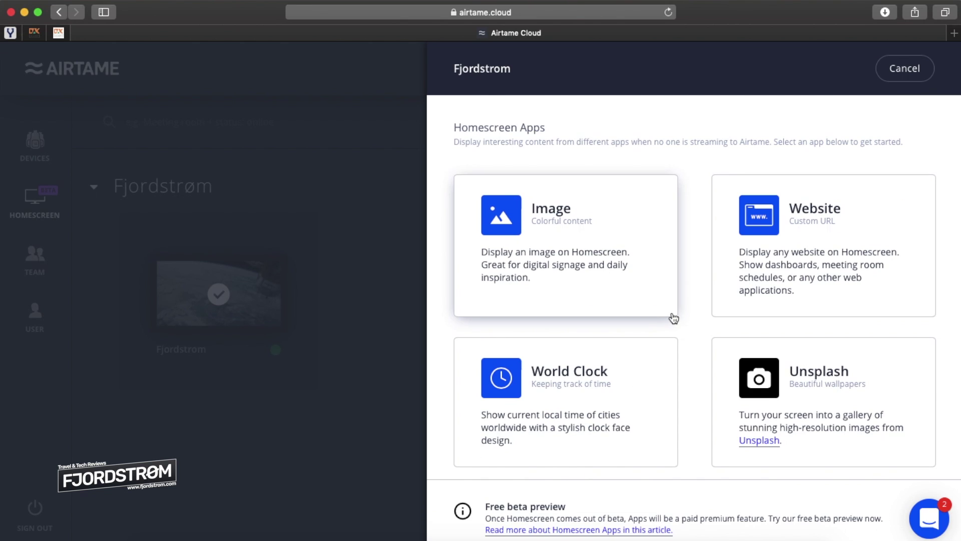
scroll(672, 314, down, 2)
scroll(672, 312, down, 3)
scroll(672, 312, up, 4)
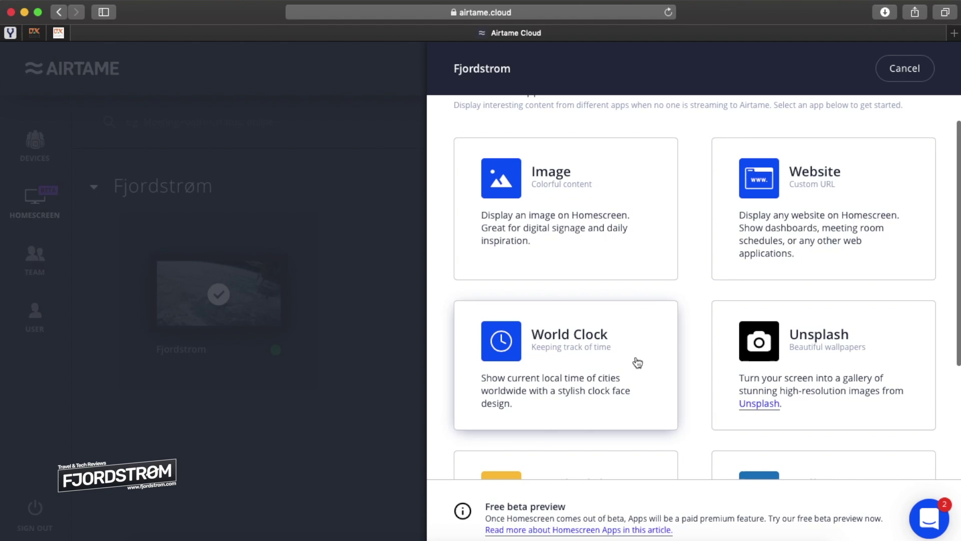
scroll(636, 361, down, 1)
scroll(637, 362, down, 2)
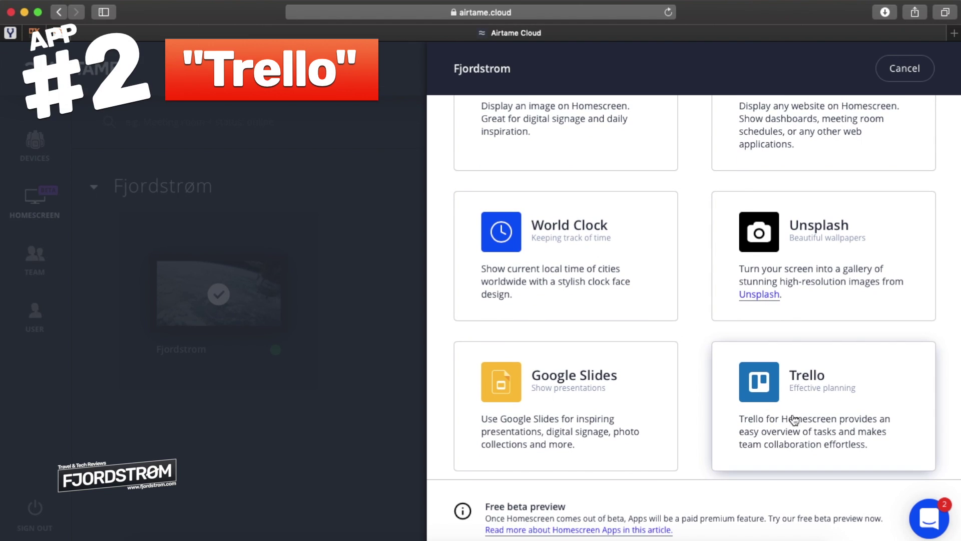
click(790, 444)
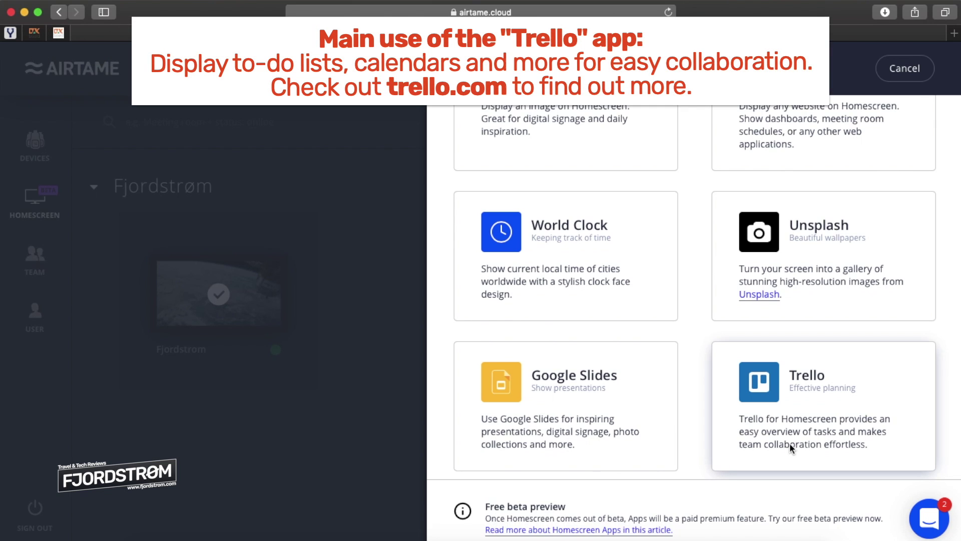
scroll(790, 445, up, 3)
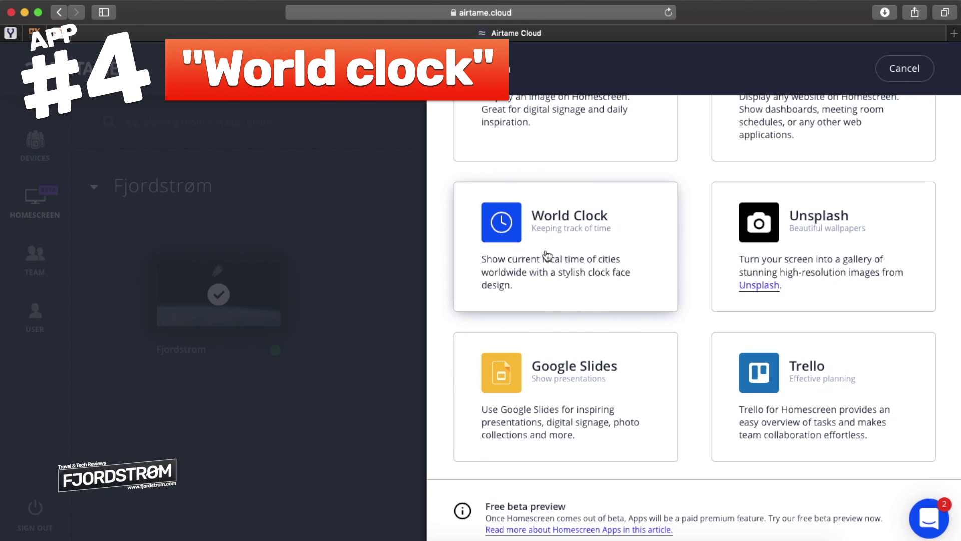
Open the World Clock app's settings and start labelling the first clock.
click(547, 256)
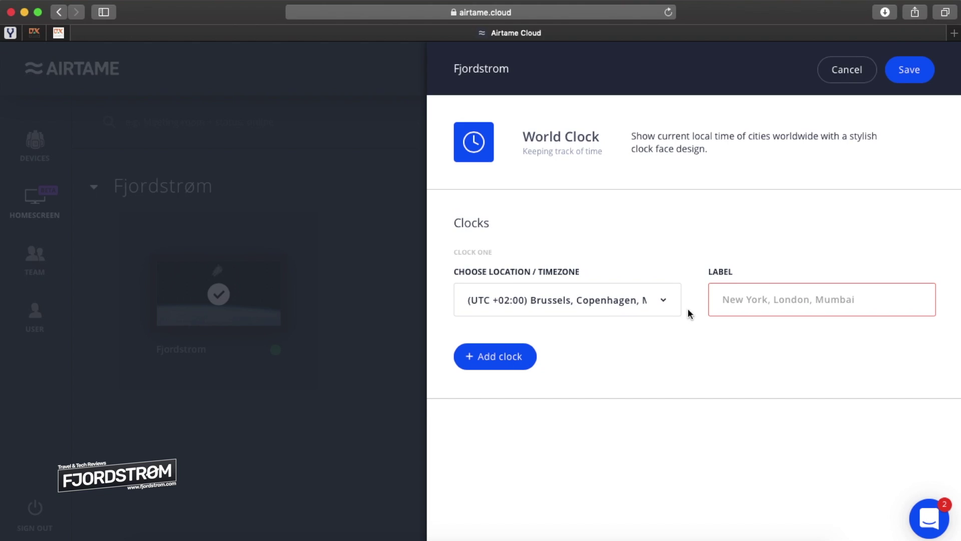
click(725, 299)
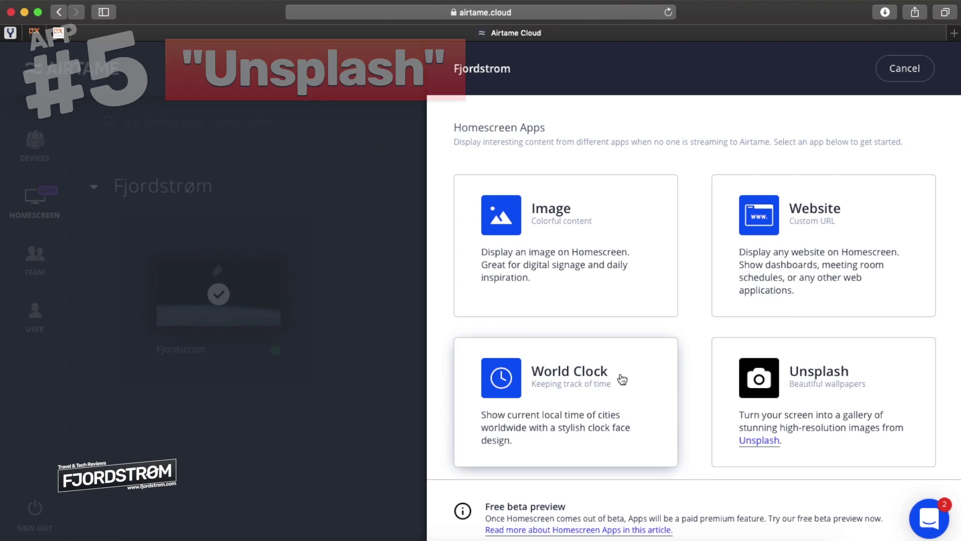
scroll(620, 378, down, 3)
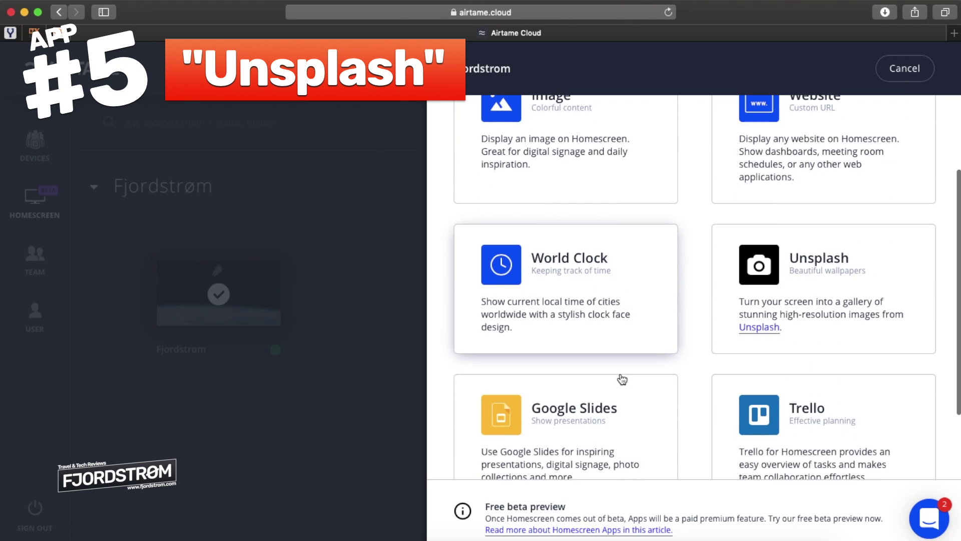
Give the Unsplash app image categories Paris, Rome, Oslo, changing images every 1 minute.
click(815, 299)
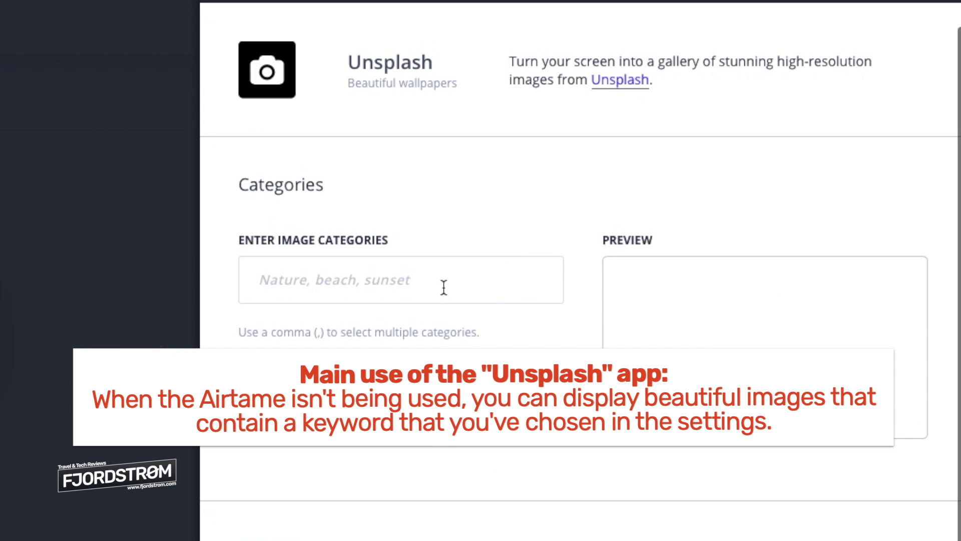
click(437, 279)
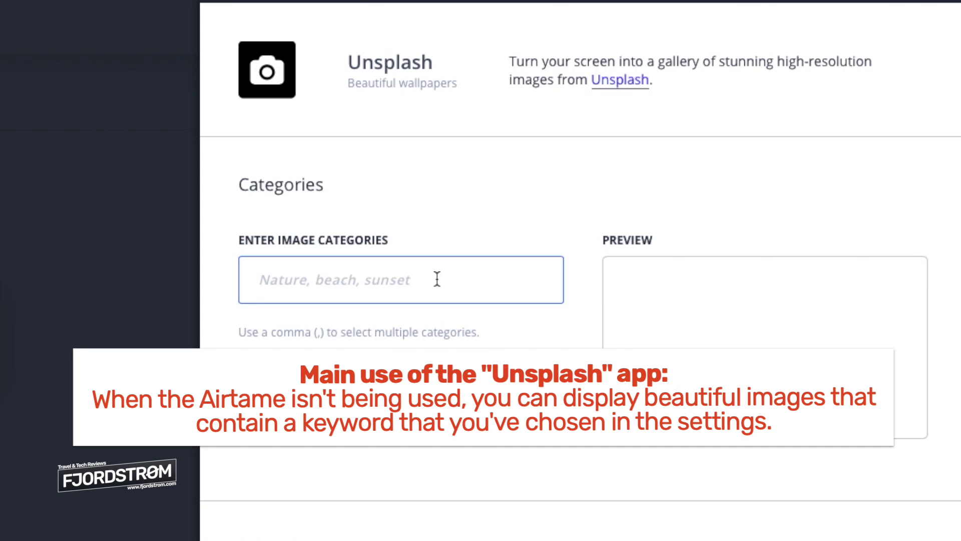
text(Pari)
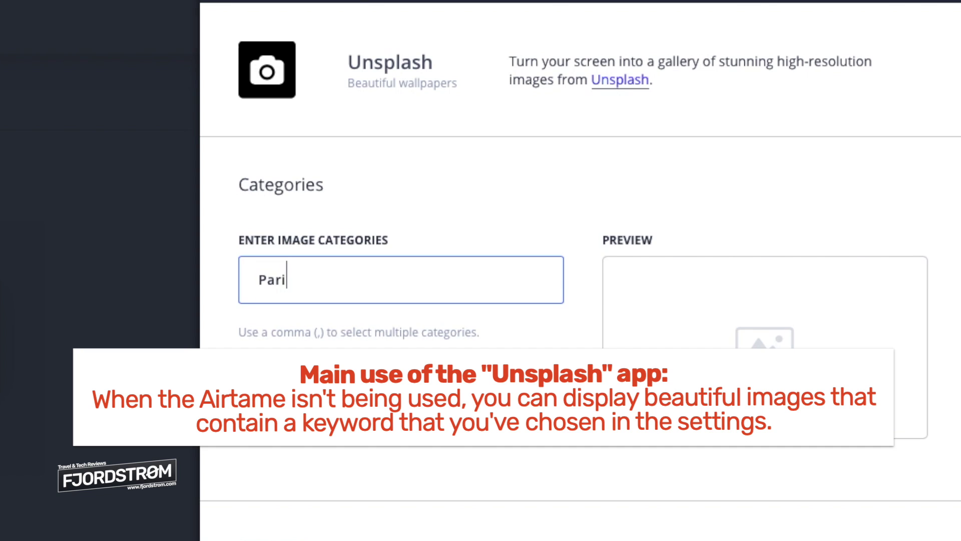
text(s, R)
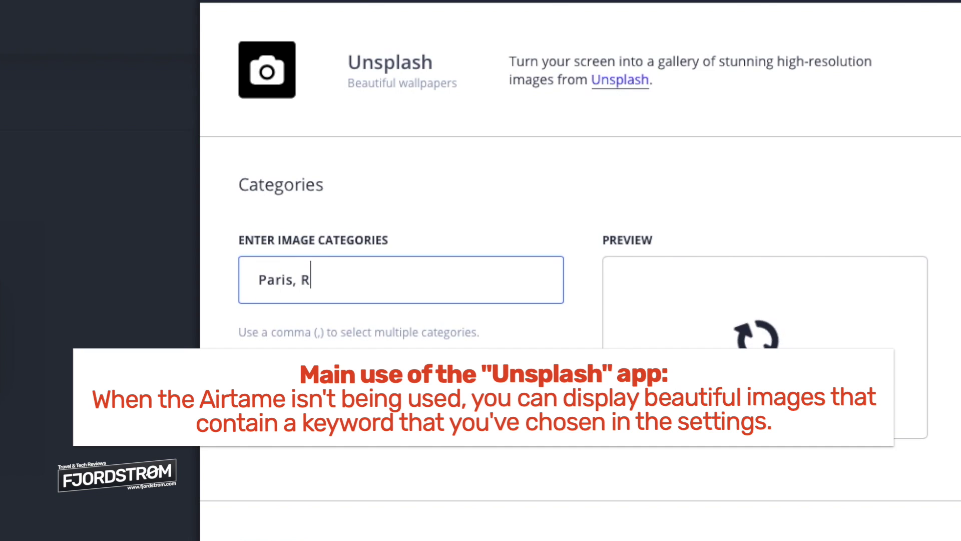
text(ome, Oslo)
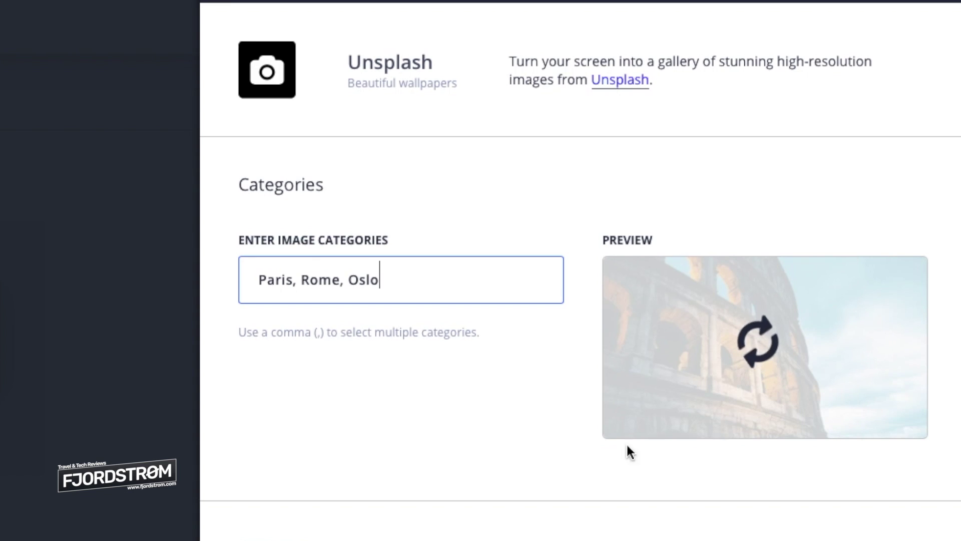
double_click(615, 455)
scroll(570, 253, down, 1)
click(352, 485)
click(332, 414)
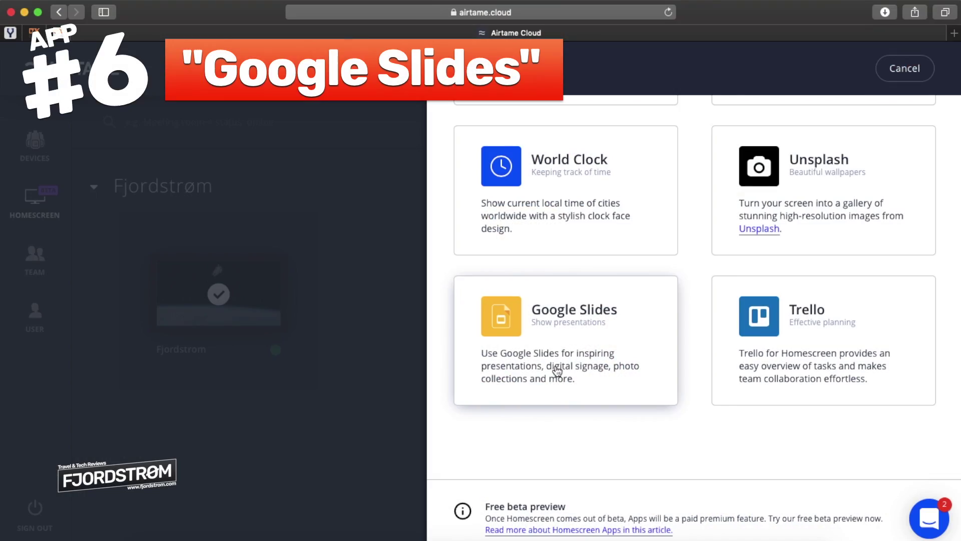
Open the Google Slides app's settings and scroll through them.
click(554, 369)
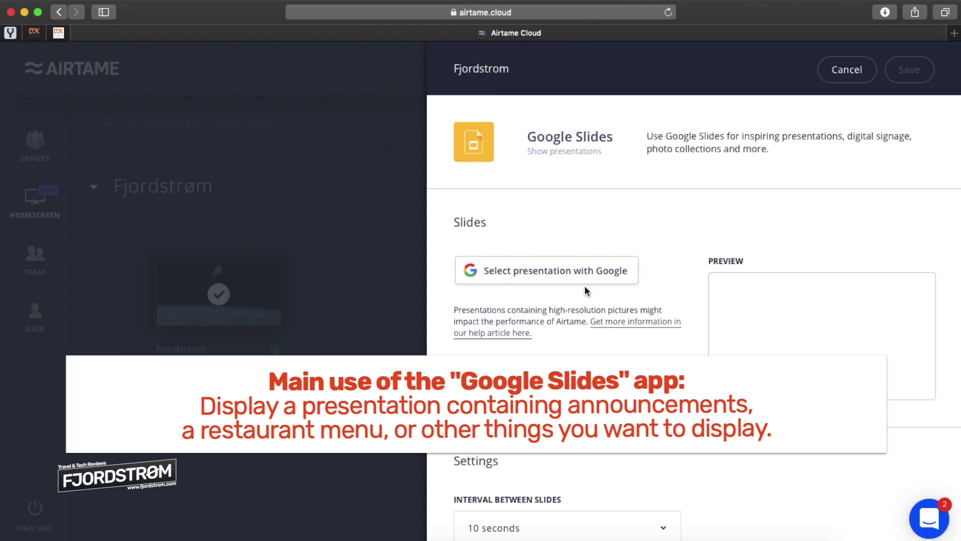
scroll(584, 287, down, 1)
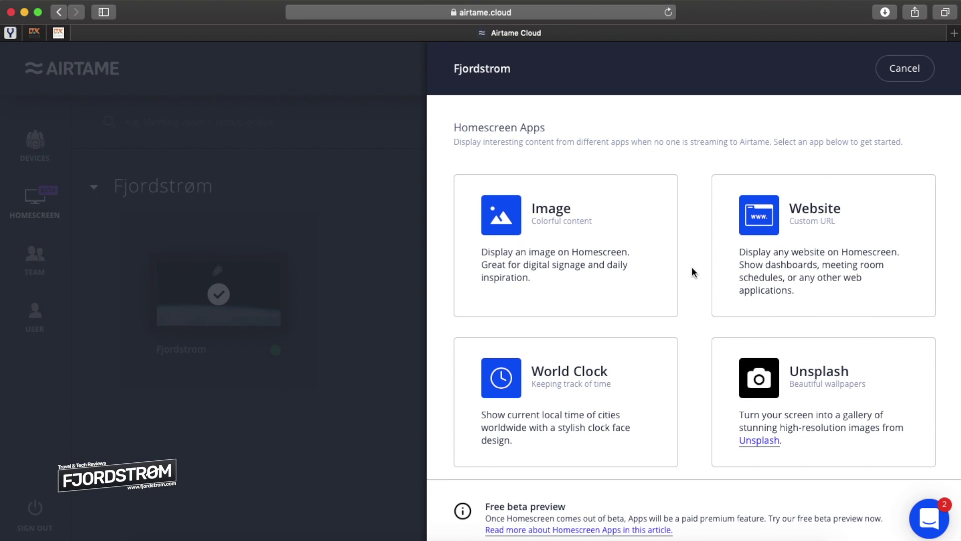
Choose the Website app and scroll through the dashboard services list (Cyfe, Plecto, Zoho, Dundas).
click(751, 245)
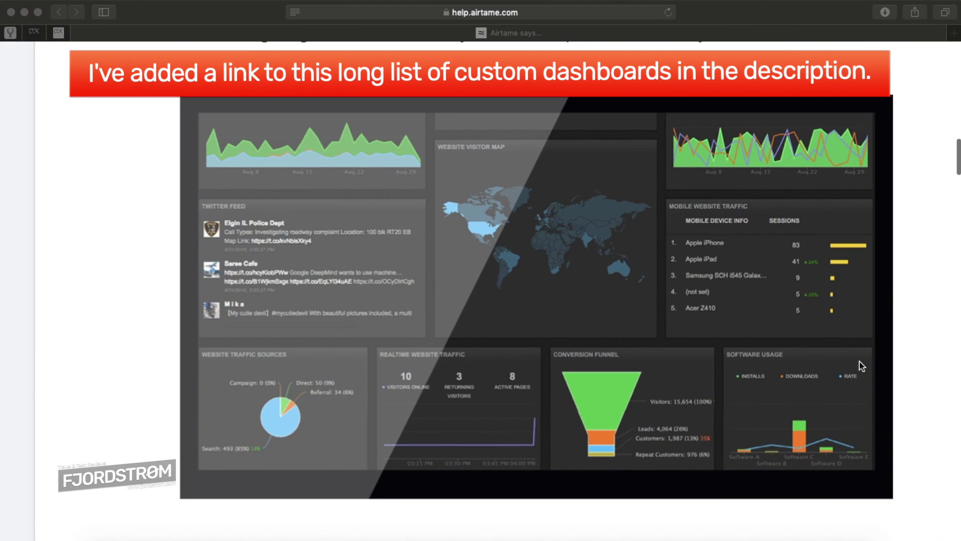
scroll(885, 405, down, 5)
scroll(903, 439, down, 10)
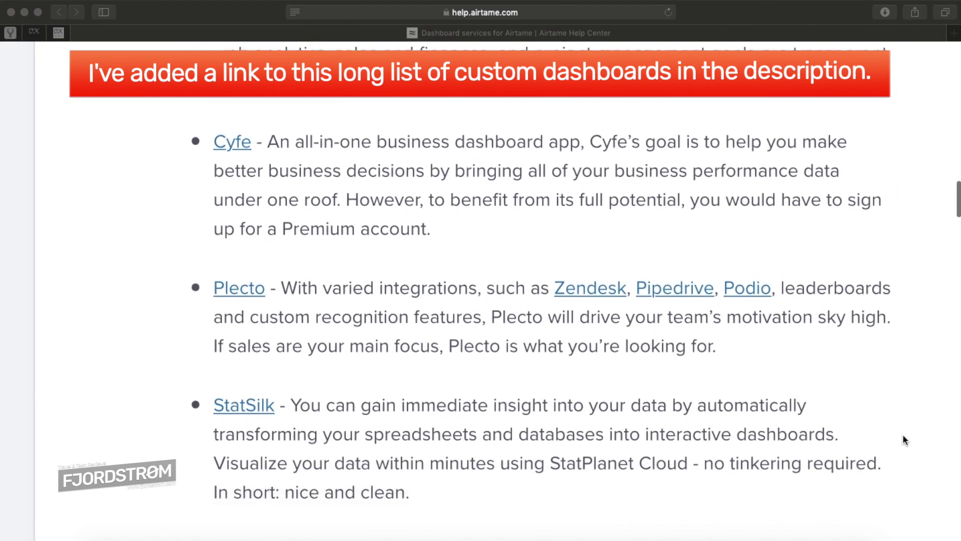
scroll(904, 439, down, 12)
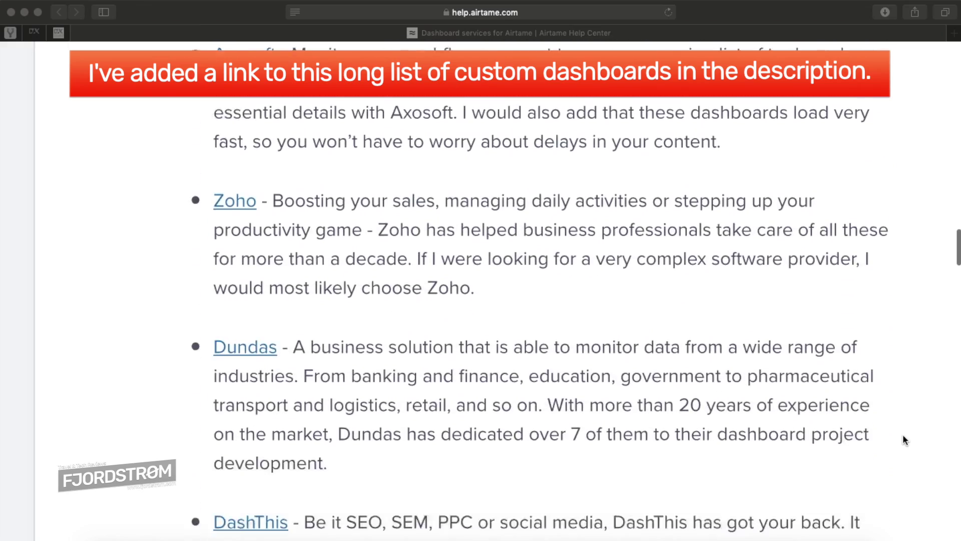
scroll(903, 439, down, 4)
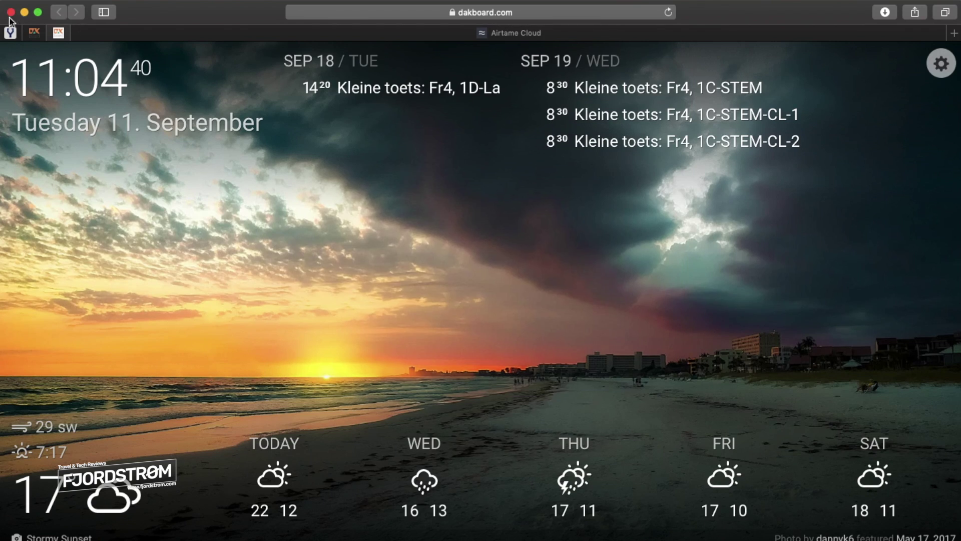
Return from the live DAKboard dashboard to the Airtame screen's Layout settings.
click(37, 35)
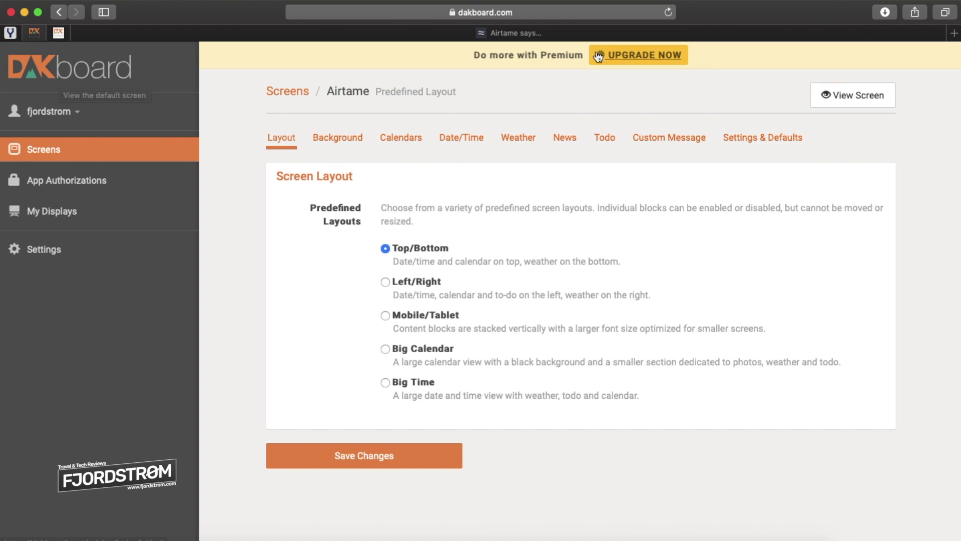
click(616, 56)
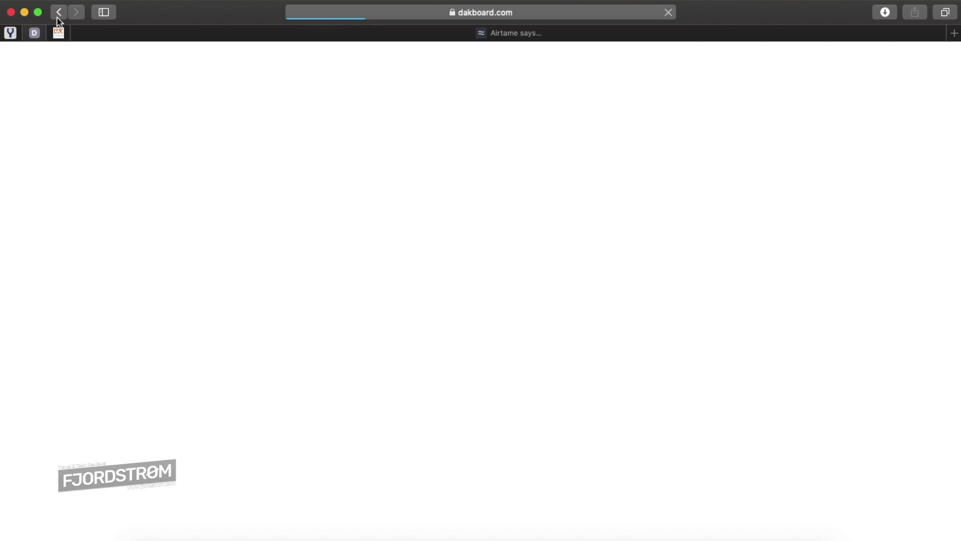
scroll(197, 307, down, 5)
scroll(197, 307, down, 5)
key(super+bracketleft)
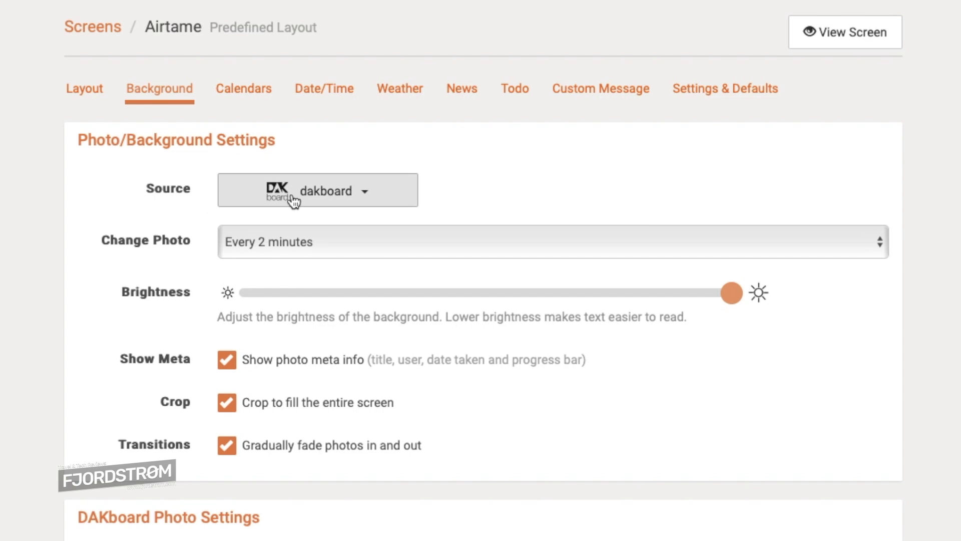
Review background photo sources, try an every-minute photo interval, and dismiss the Premium notice.
click(335, 202)
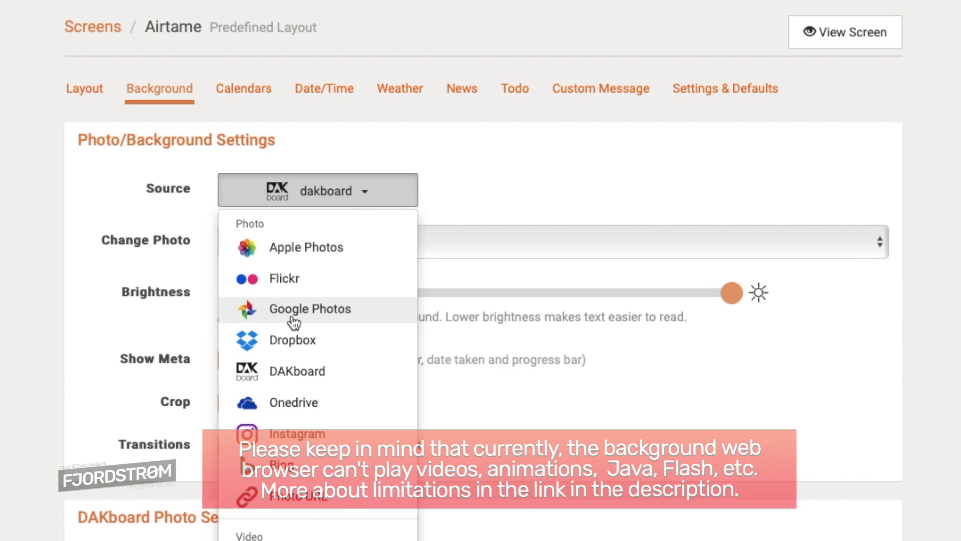
scroll(294, 323, down, 2)
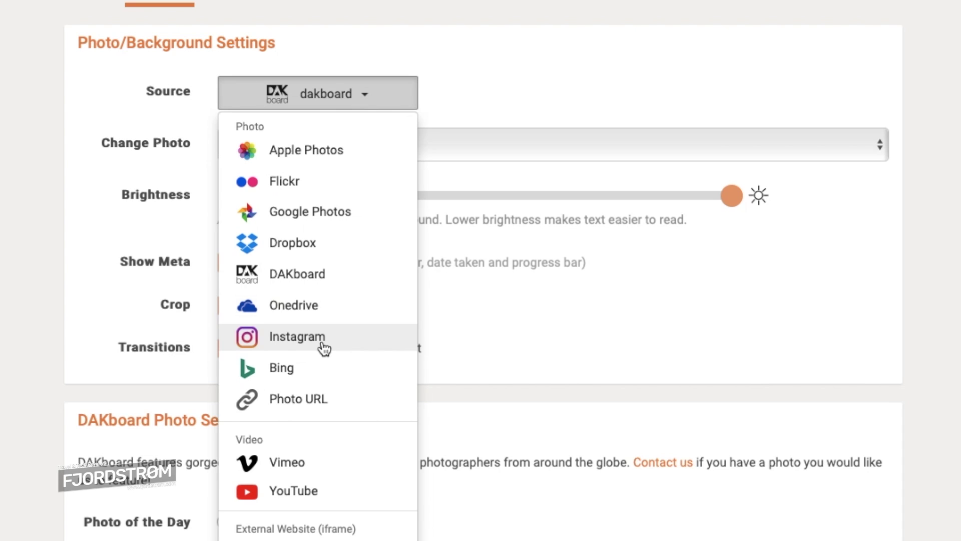
click(325, 149)
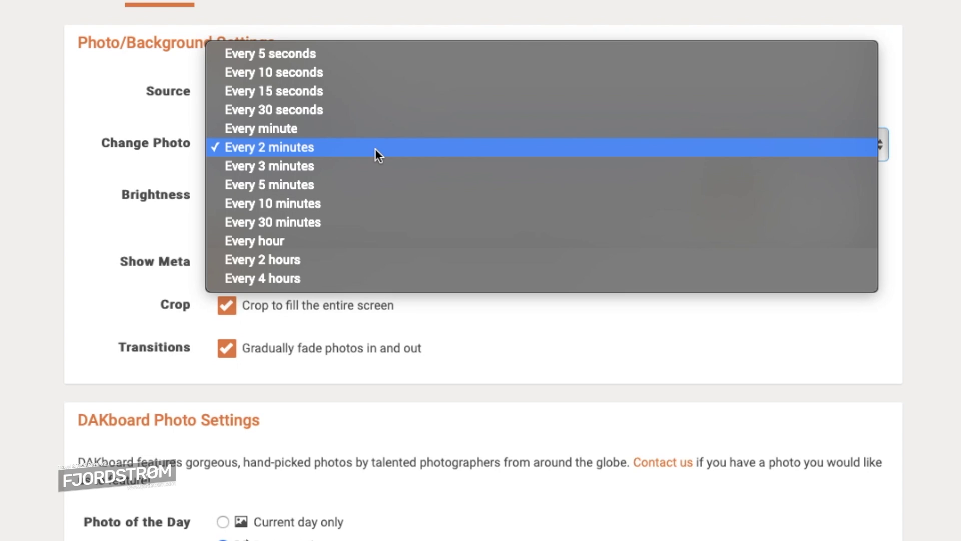
click(363, 130)
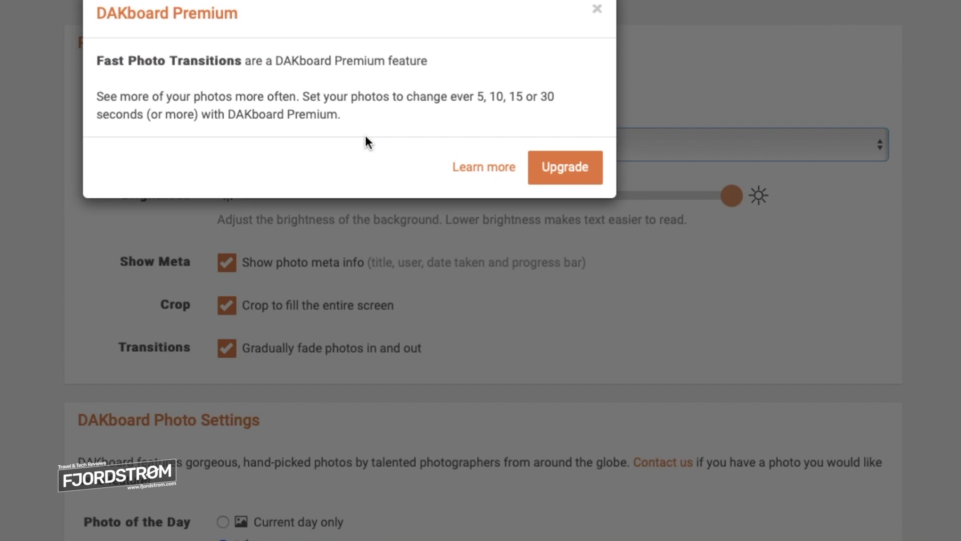
click(597, 8)
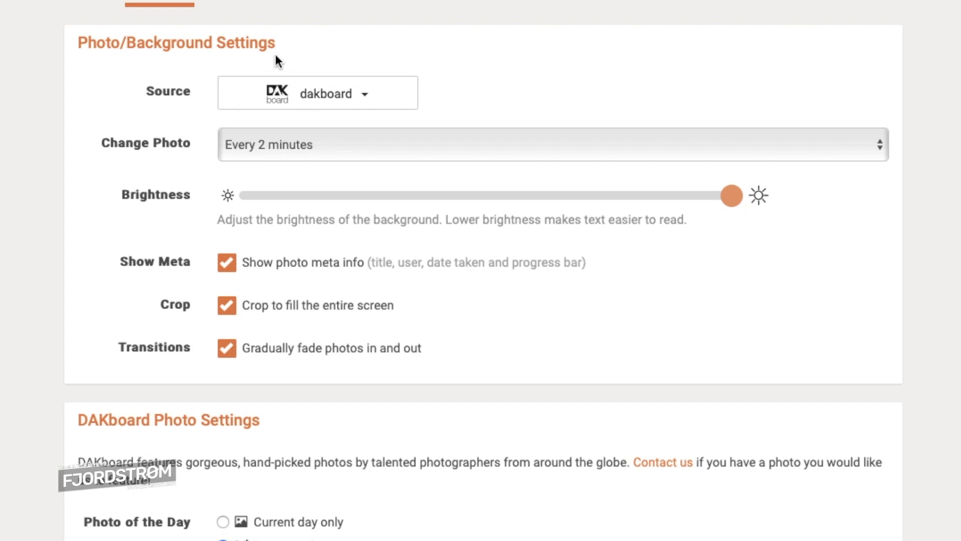
Limit the Airtame calendar to future events only, leaving Days to Show at 5.
click(251, 8)
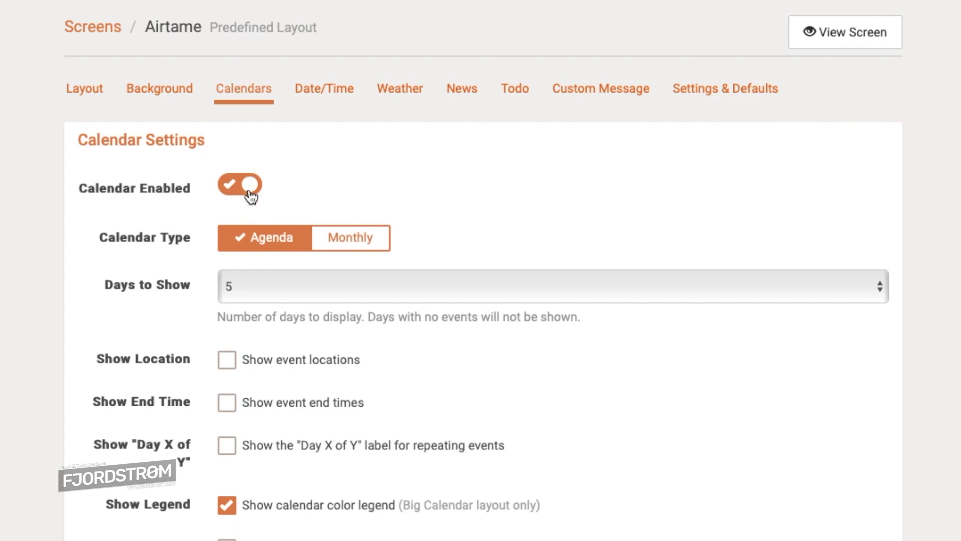
scroll(267, 244, down, 2)
click(236, 208)
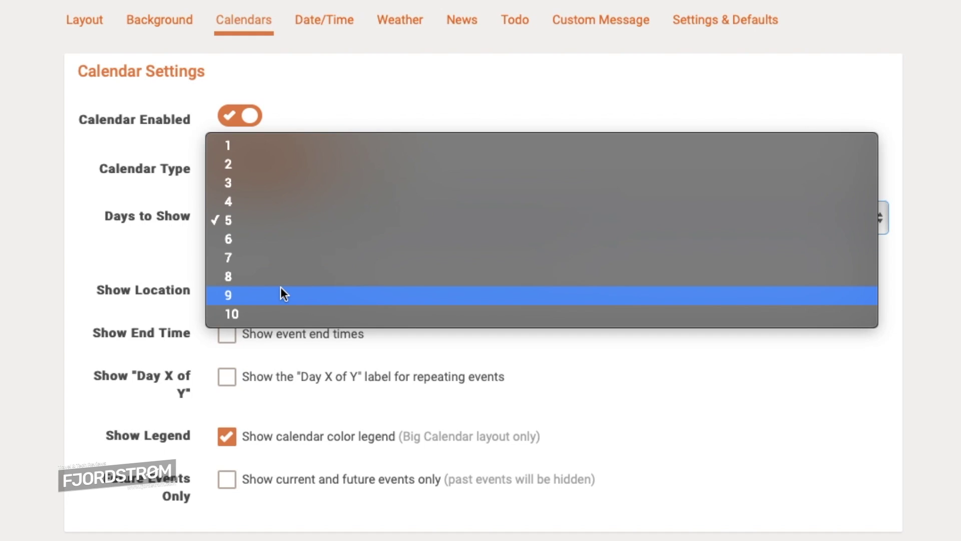
click(123, 235)
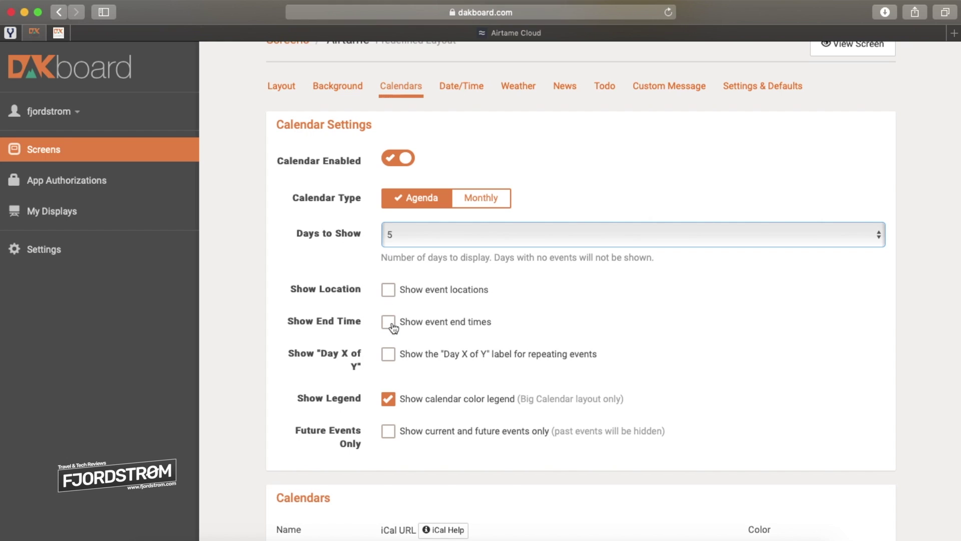
click(388, 430)
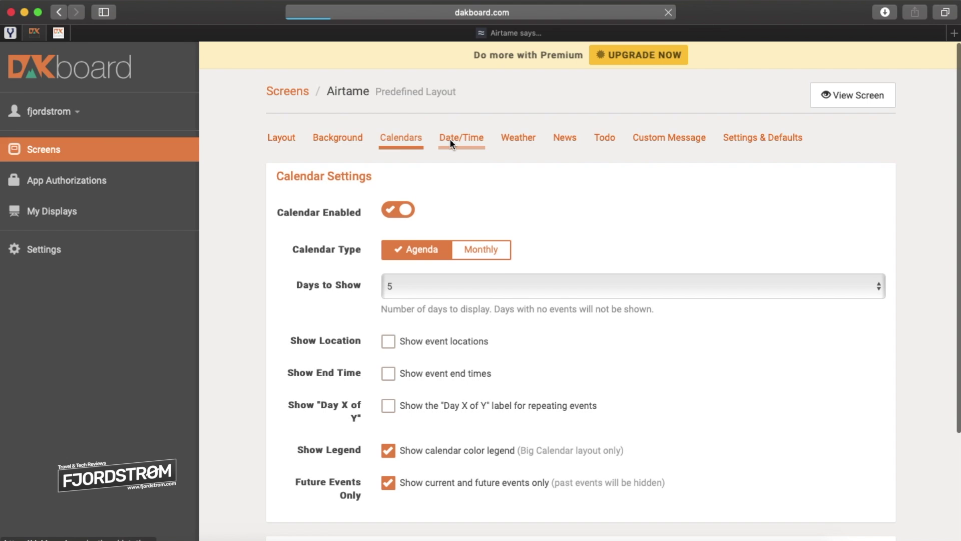
Keep the Date/Time zone set to Europe/Brussels.
click(450, 139)
click(403, 252)
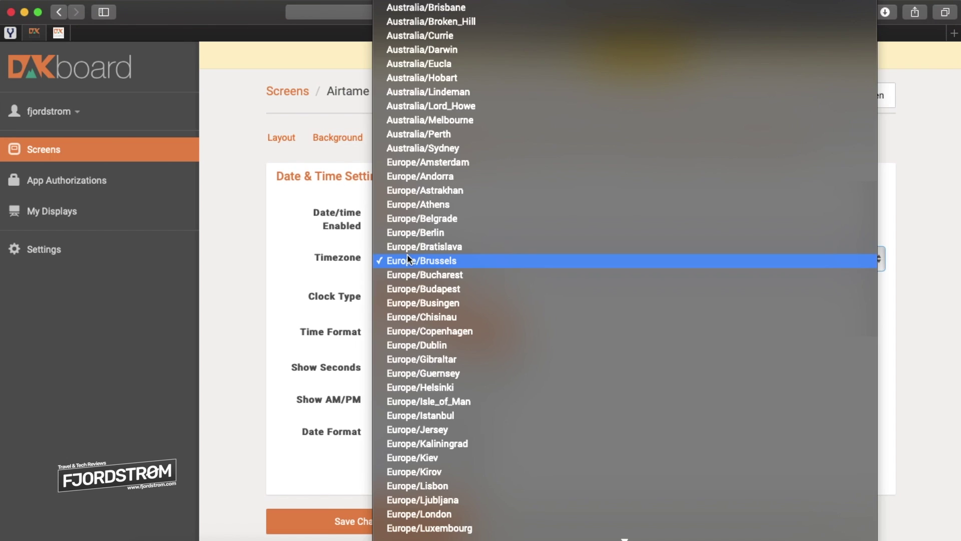
click(319, 254)
click(391, 252)
click(283, 267)
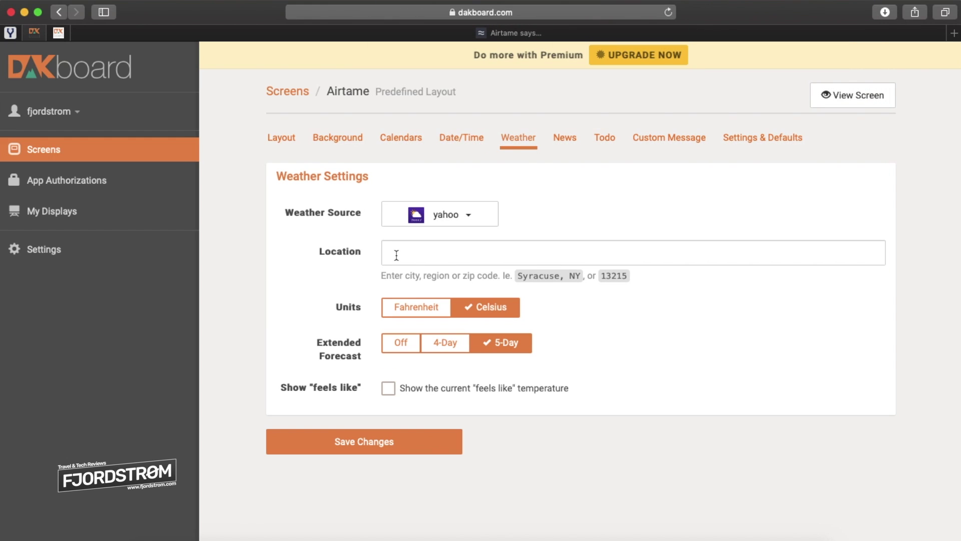
Enter oslo as the weather location, keeping Yahoo as the weather source.
click(396, 255)
text(oslo)
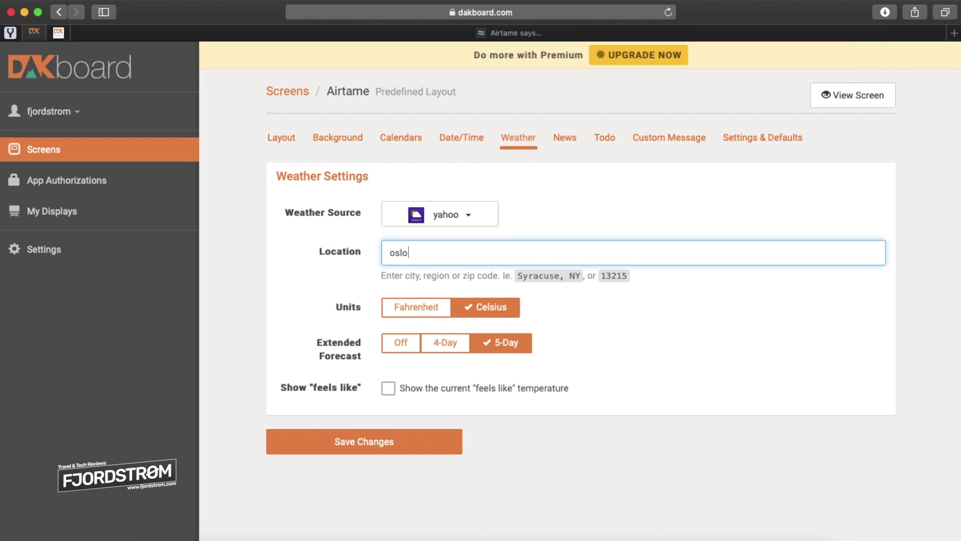
click(466, 215)
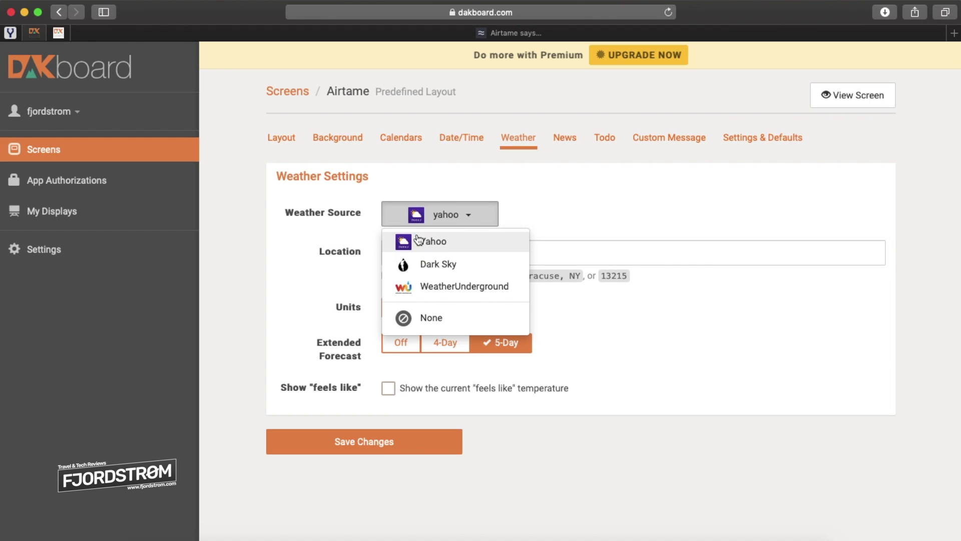
click(327, 271)
click(441, 214)
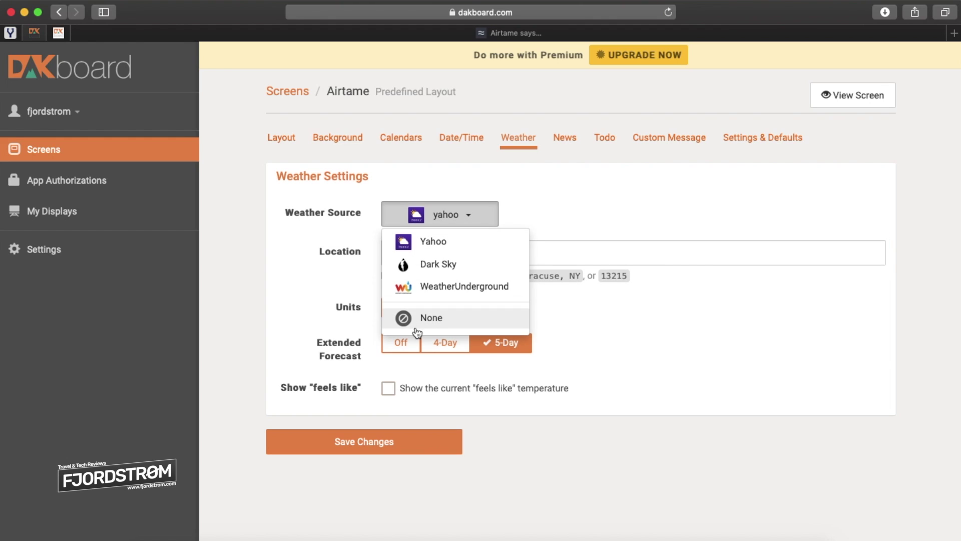
click(560, 139)
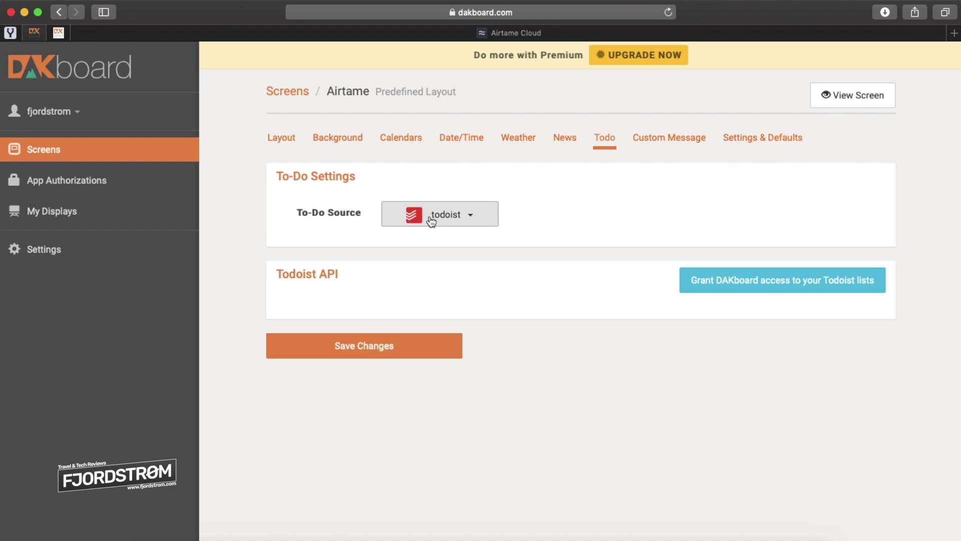
Leave the to-do source as todoist and the Premium-only custom message unchanged, then view Settings & Defaults.
click(431, 219)
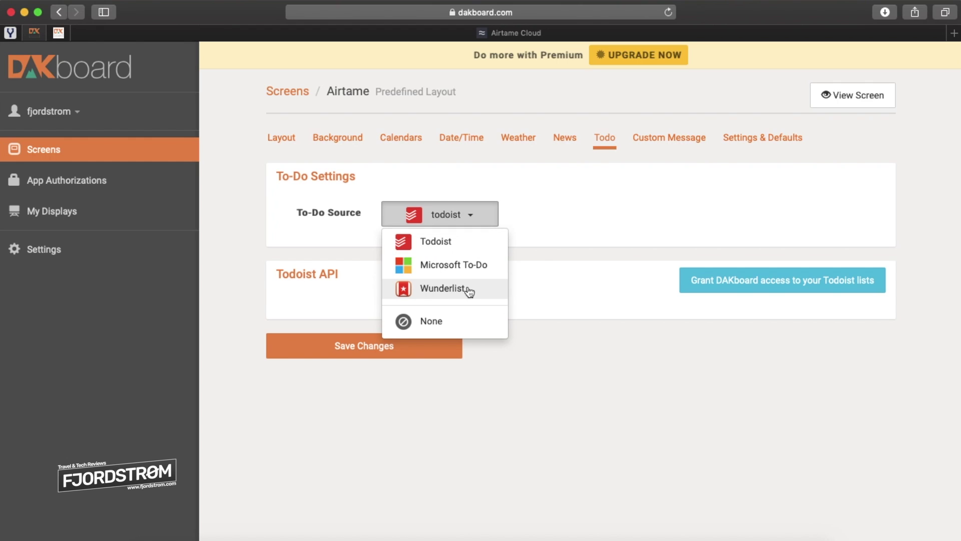
click(525, 193)
click(659, 147)
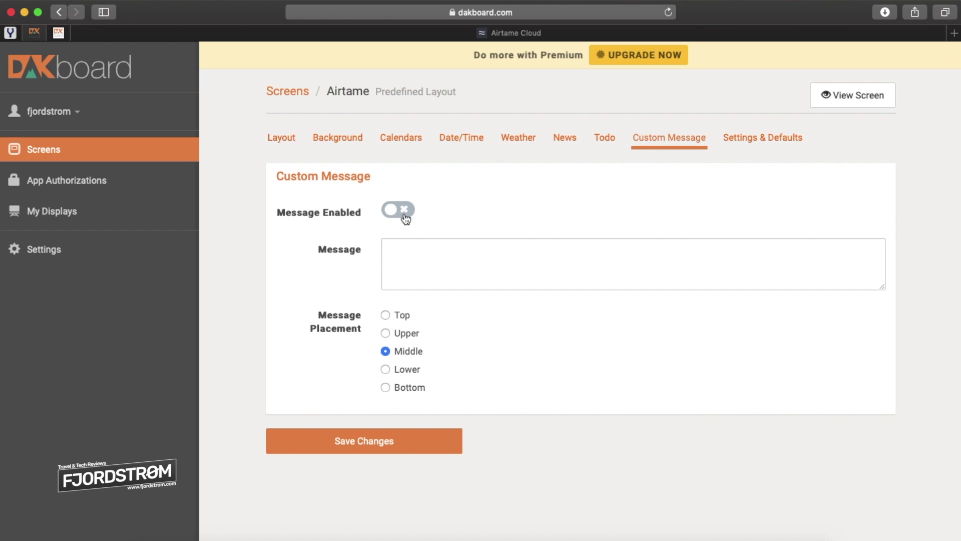
click(406, 213)
click(680, 198)
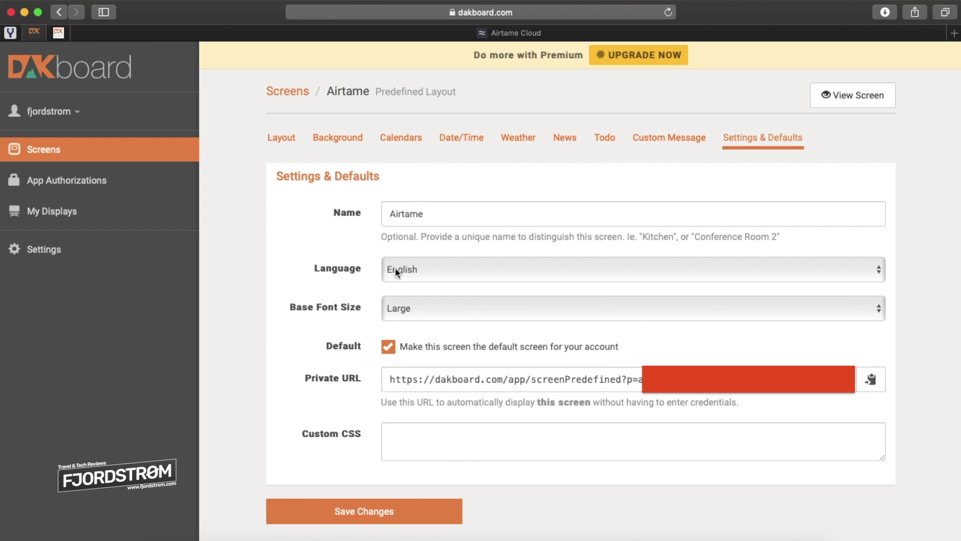
Set the screen language to Dutch and select the screen's private URL for copying.
click(455, 270)
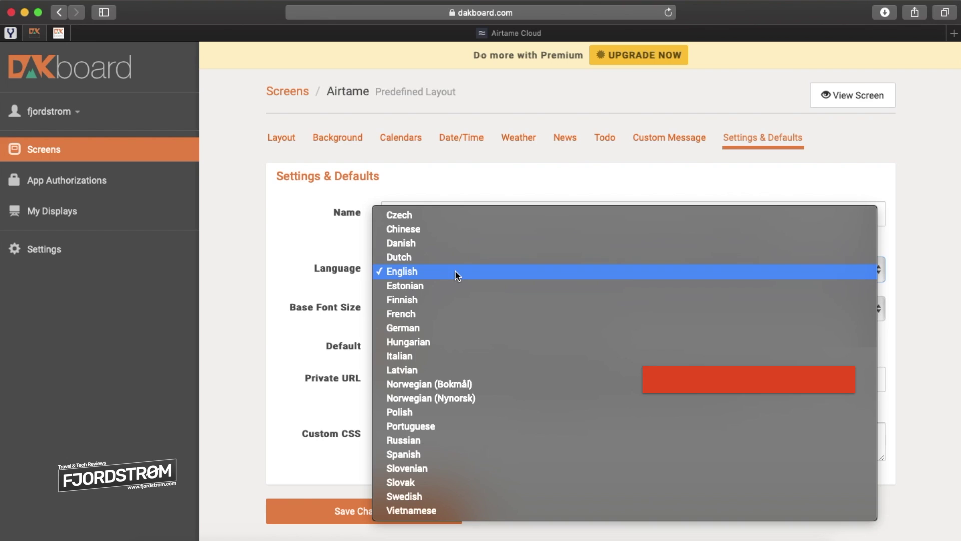
click(434, 256)
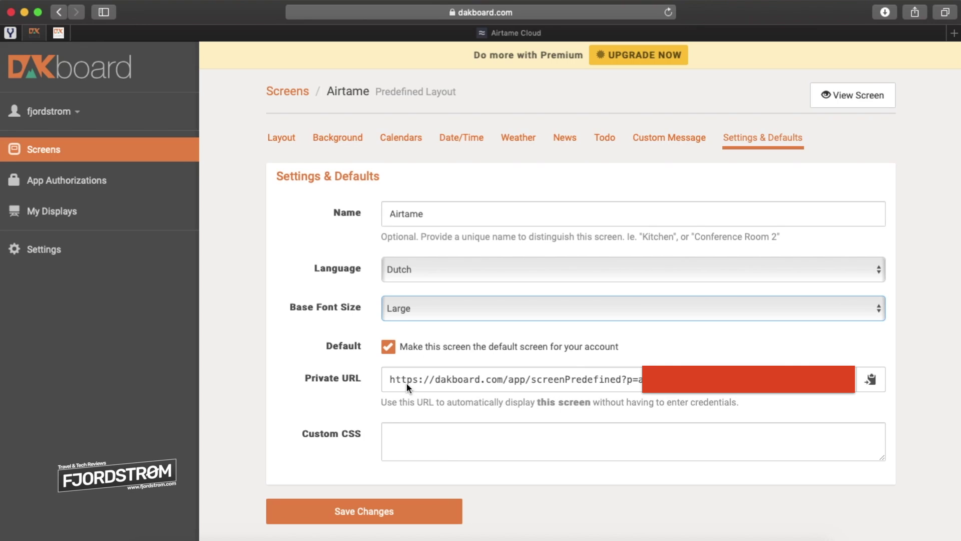
click(397, 380)
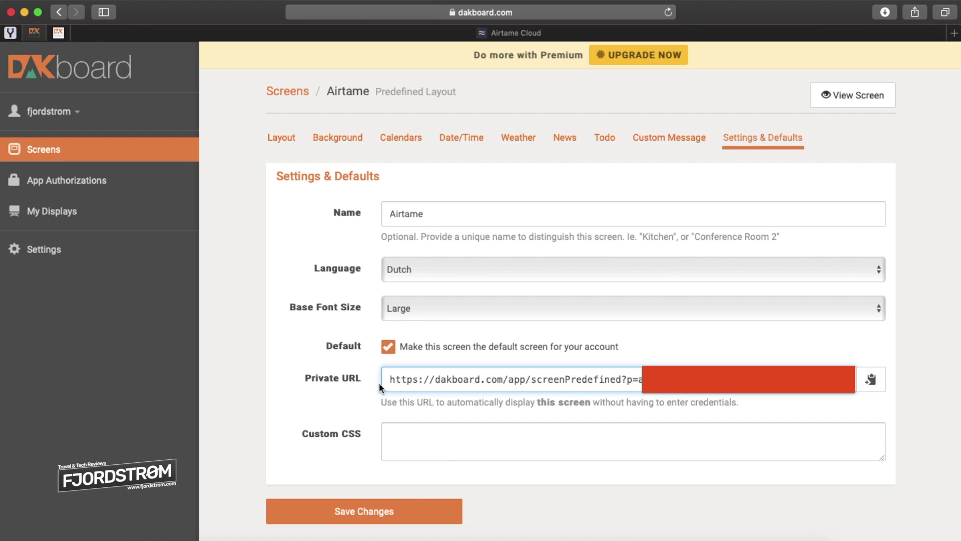
drag(386, 380, 826, 369)
key(super+c)
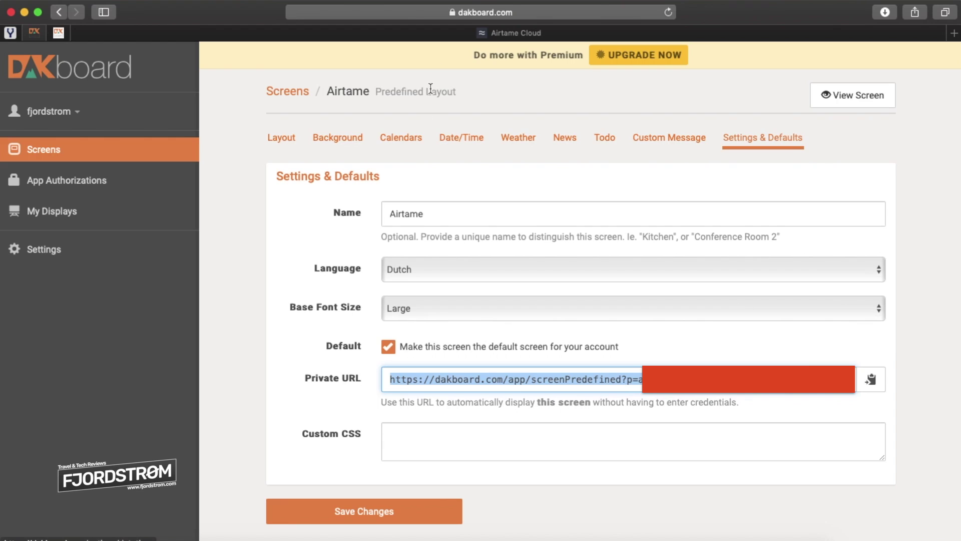
Paste the DAKboard private URL into Airtame Cloud's Website address field.
click(431, 33)
click(549, 290)
key(super+v)
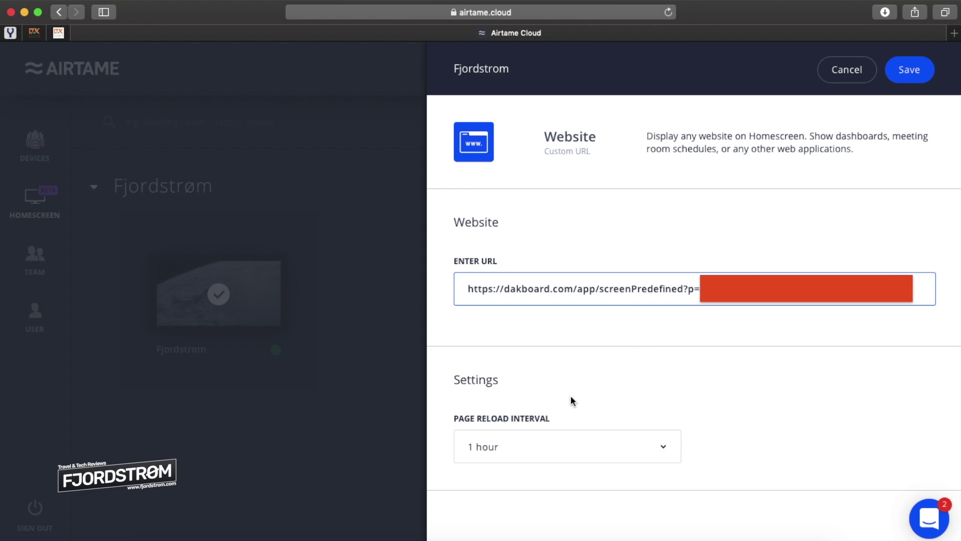
Set a 10-minute page reload interval, save the Website app, and apply it to the homescreen.
click(569, 451)
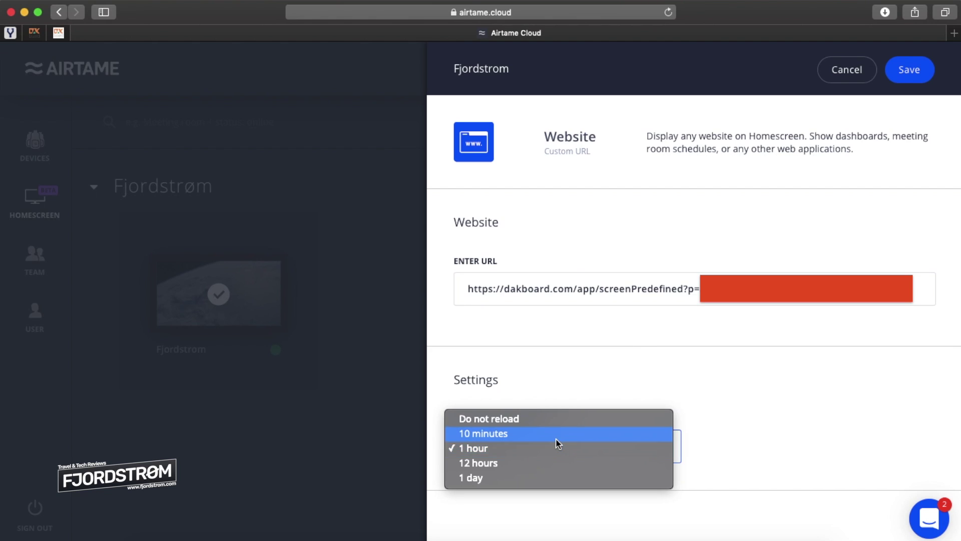
click(556, 435)
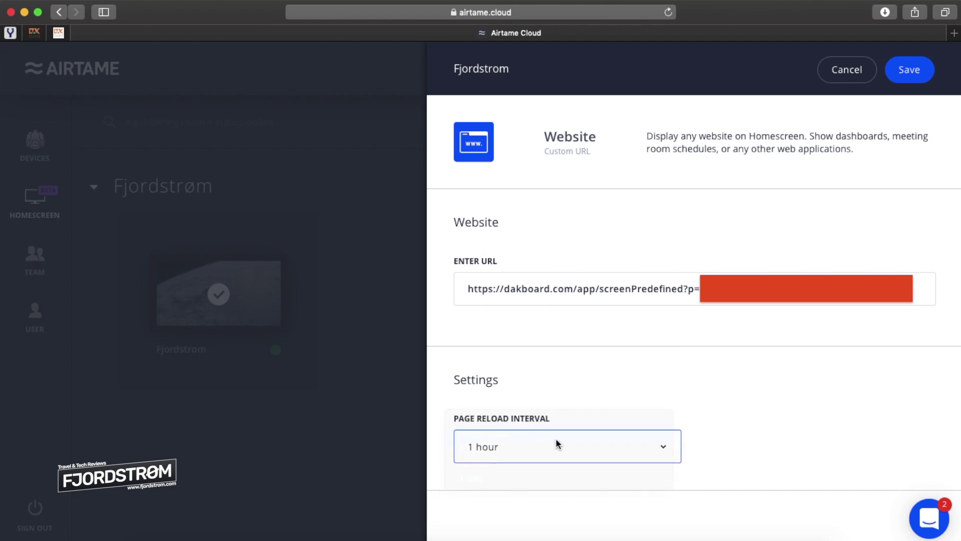
click(916, 78)
click(917, 81)
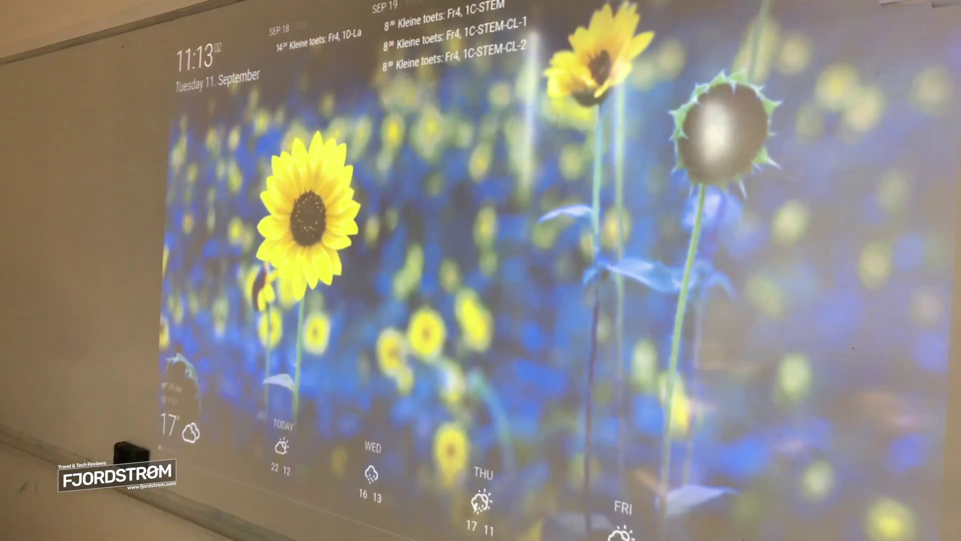